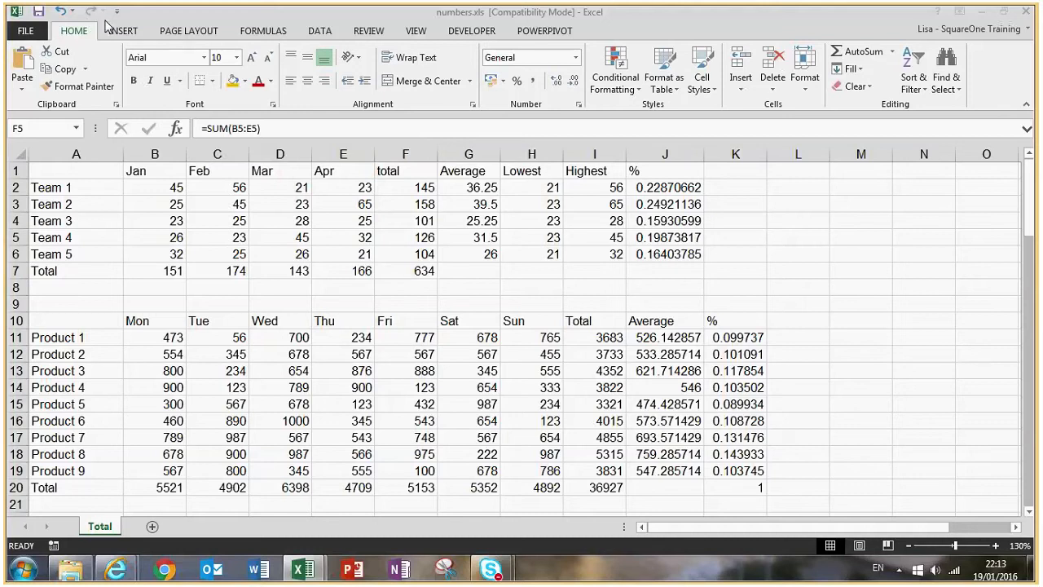
Add New, Open and Email to the Quick Access Toolbar and show the toolbar below the ribbon.
left_click(119, 15)
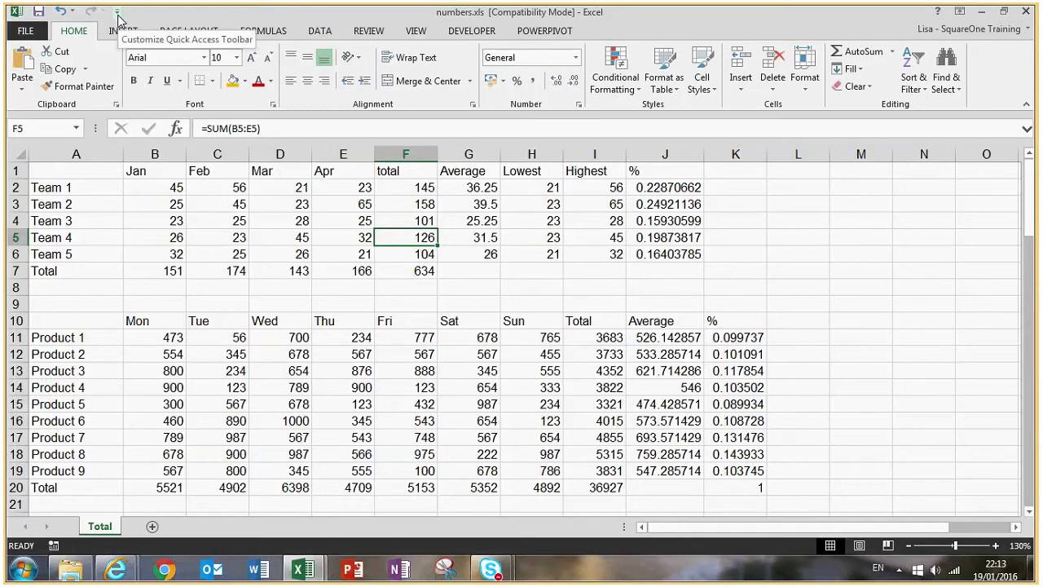
left_click(119, 15)
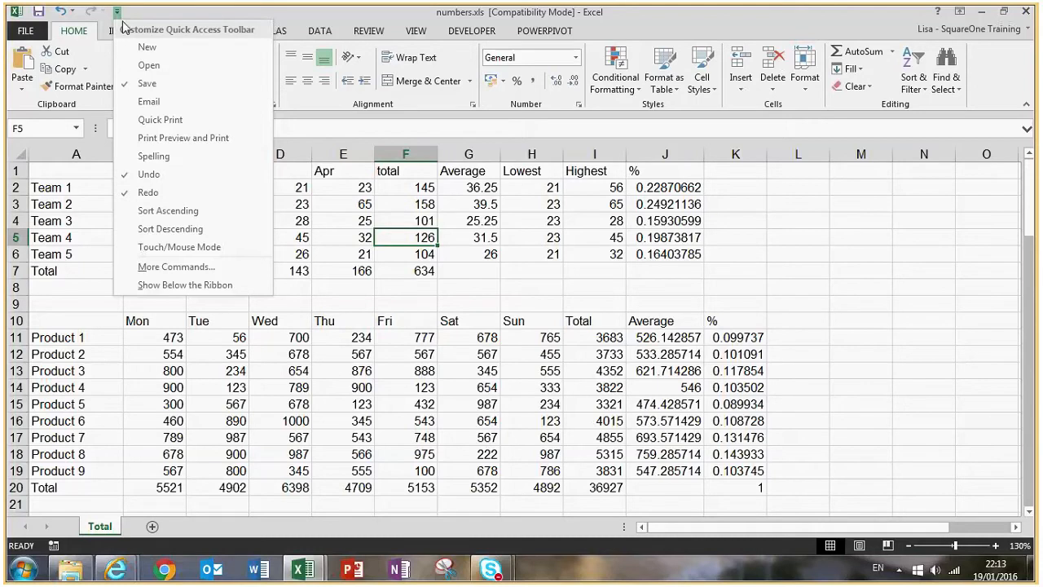
left_click(143, 49)
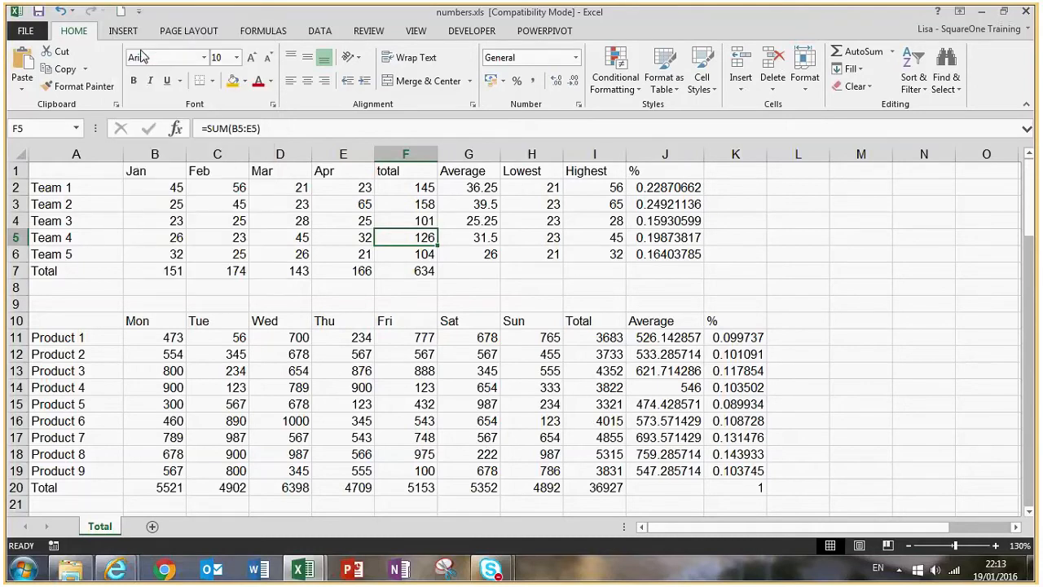
left_click(140, 11)
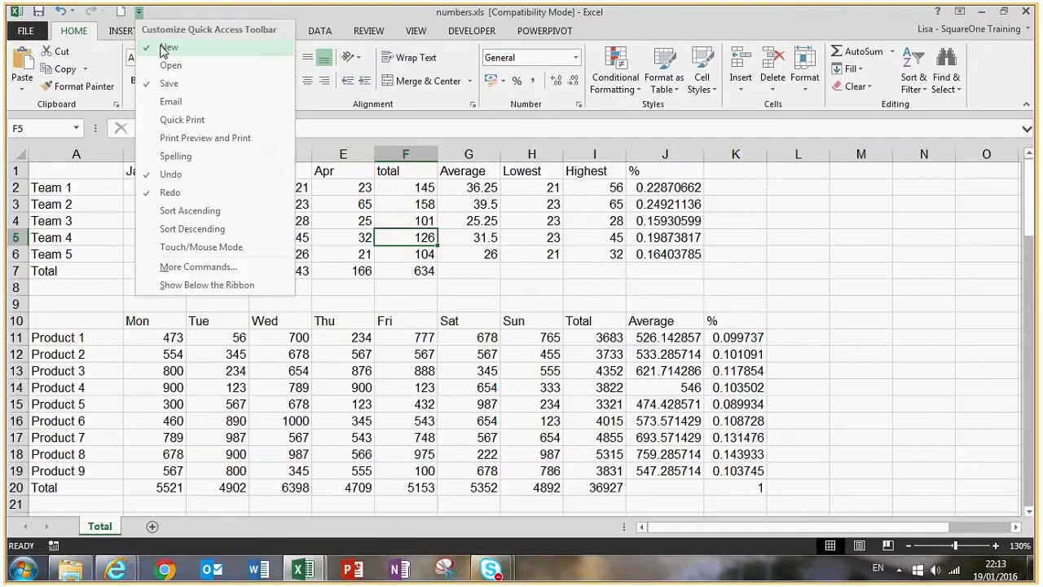
left_click(168, 65)
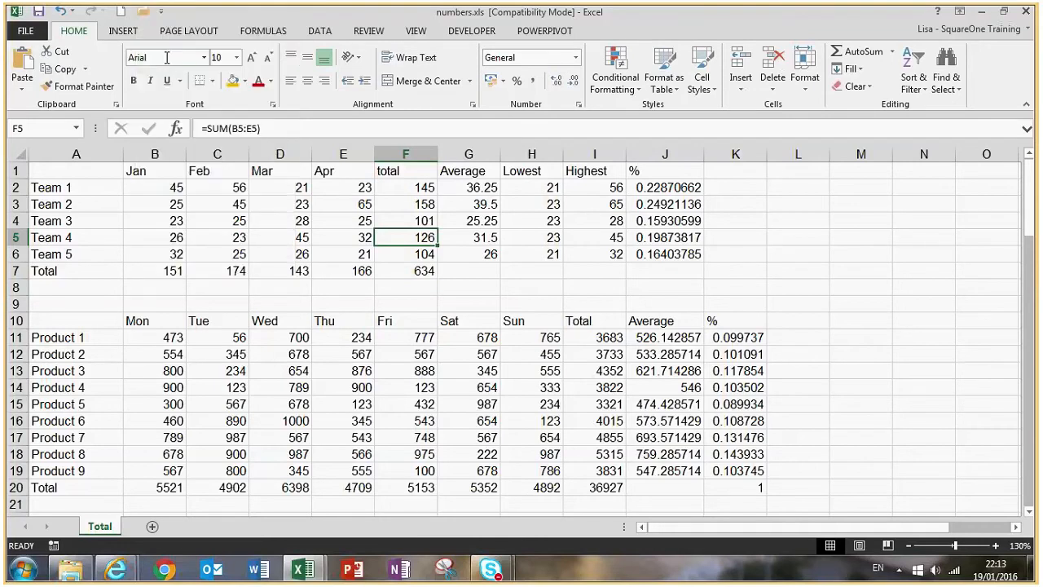
left_click(159, 13)
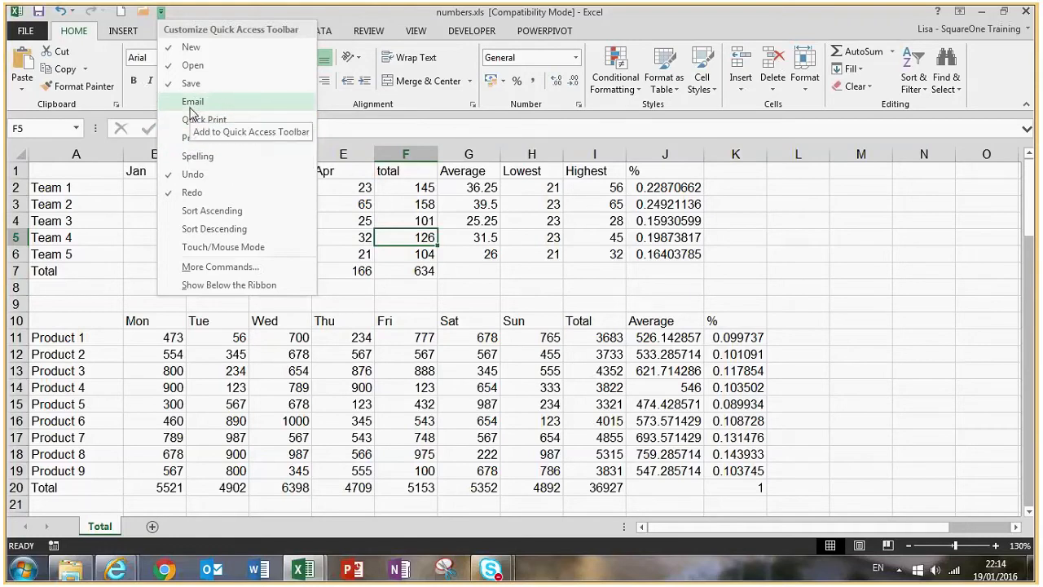
left_click(191, 109)
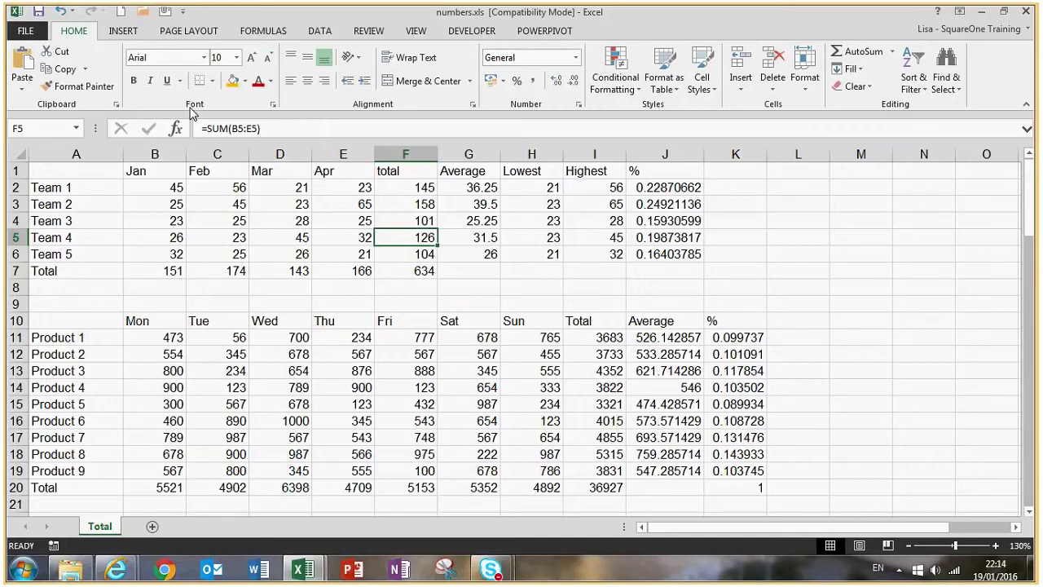
left_click(184, 13)
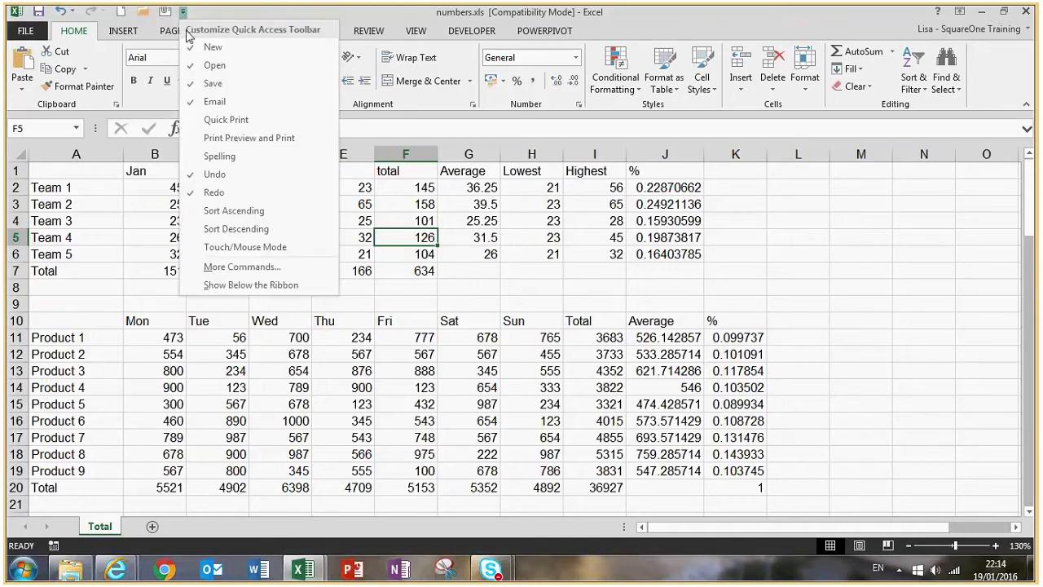
left_click(201, 288)
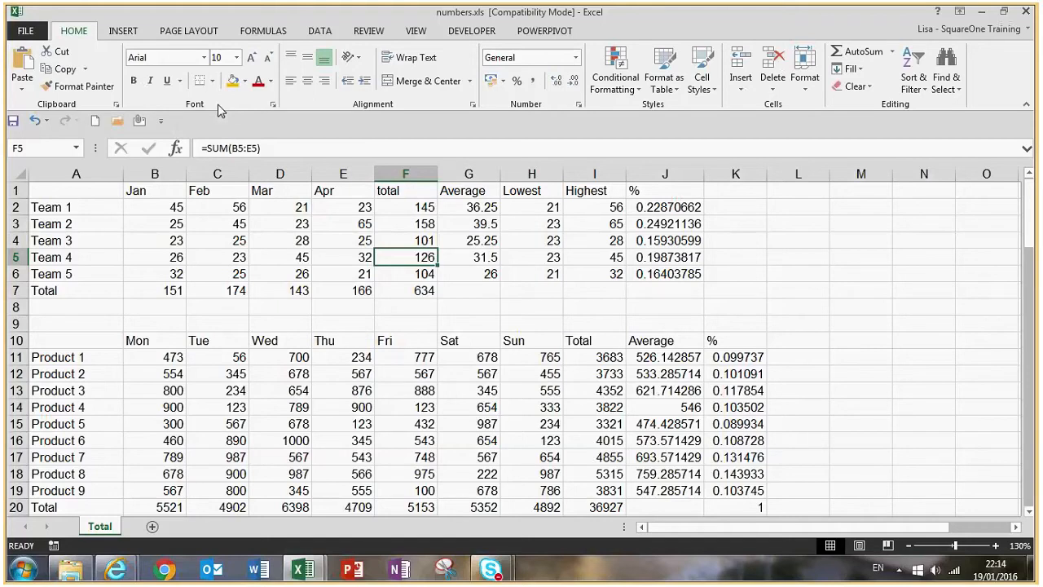
In the Quick Access Toolbar options, add a separator followed by the Format Painter, Freeze Panes and Filter commands.
left_click(159, 121)
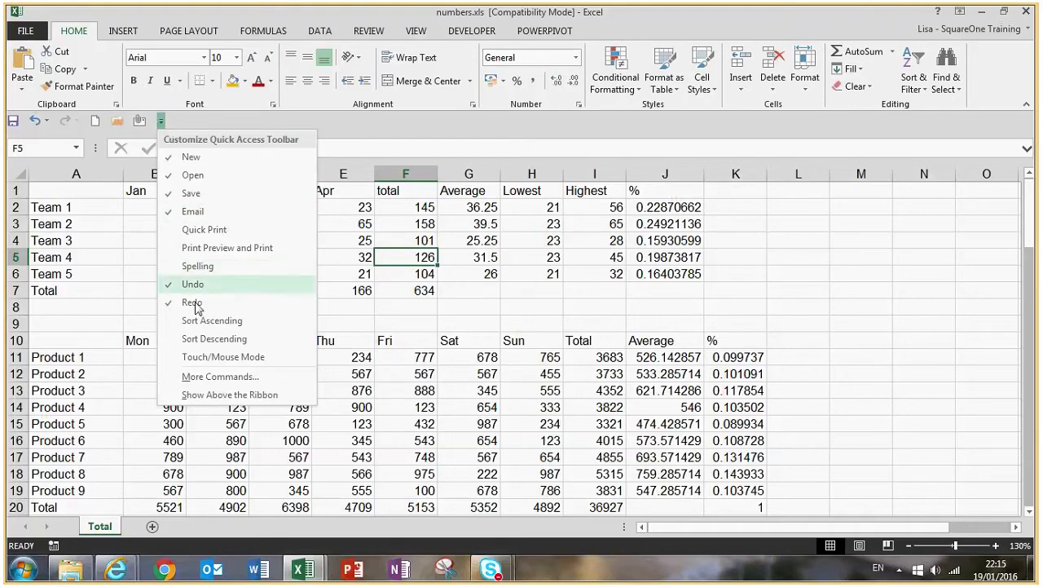
left_click(193, 381)
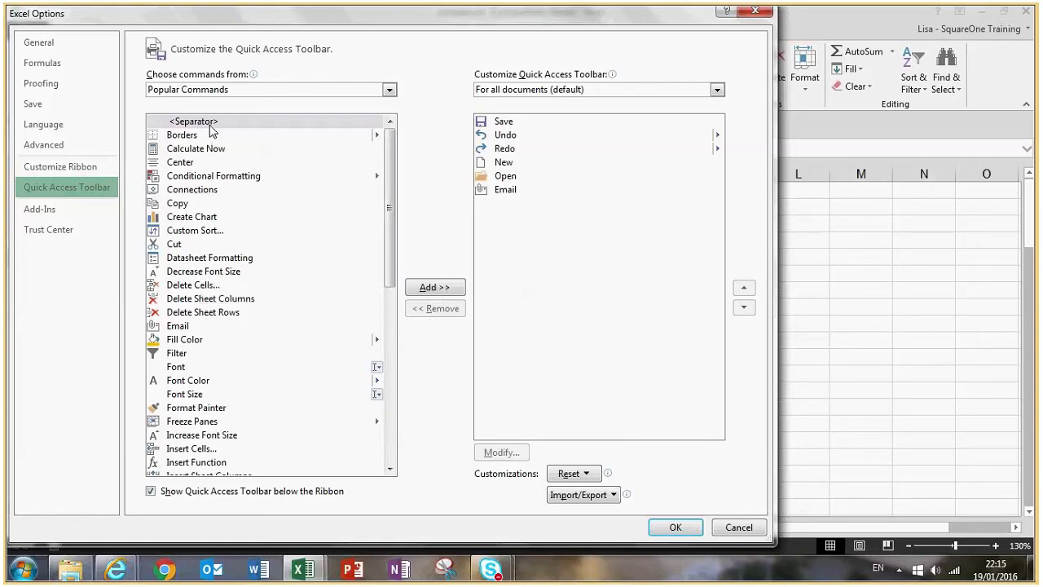
left_click(419, 290)
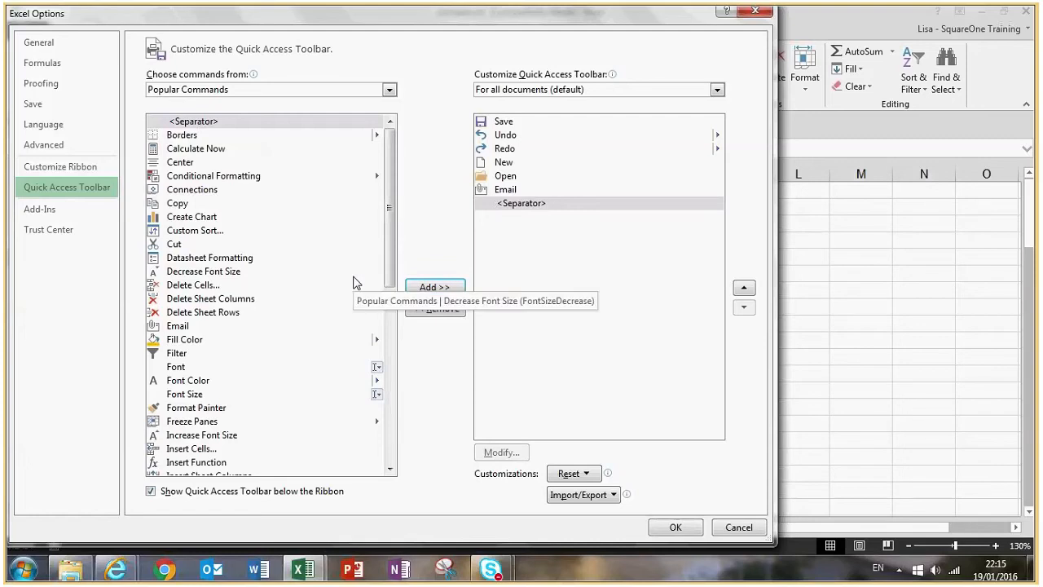
double_click(214, 410)
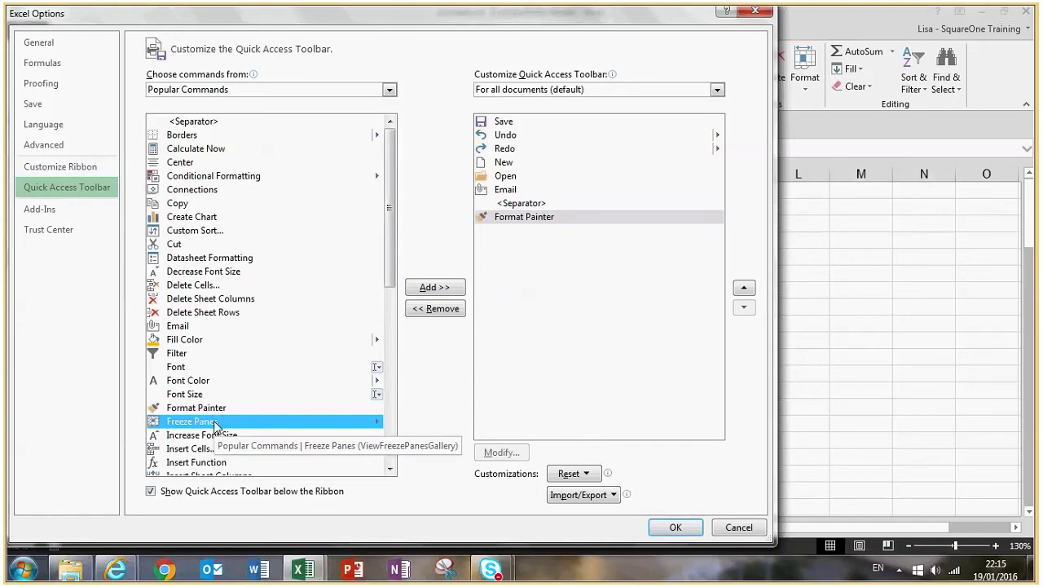
double_click(213, 422)
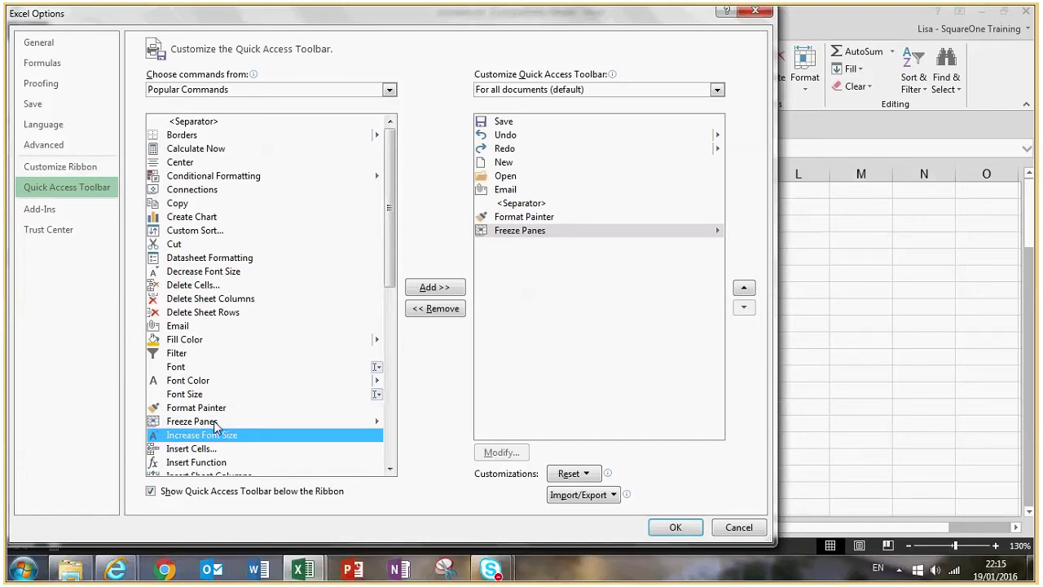
double_click(199, 353)
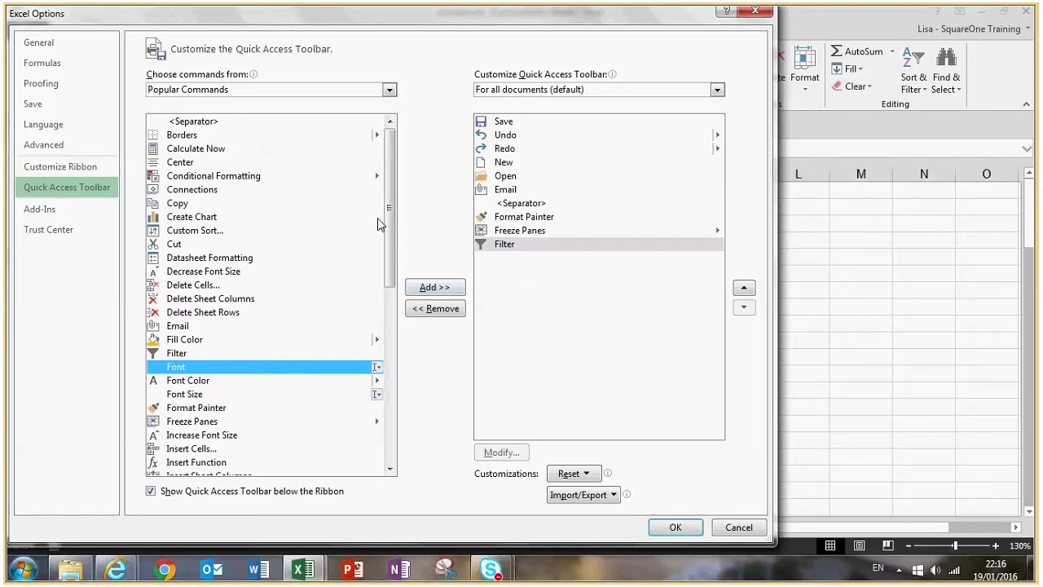
Add Select Current Region from the All Commands list to the Quick Access Toolbar and apply the customization.
left_click_drag(387, 205, 383, 395)
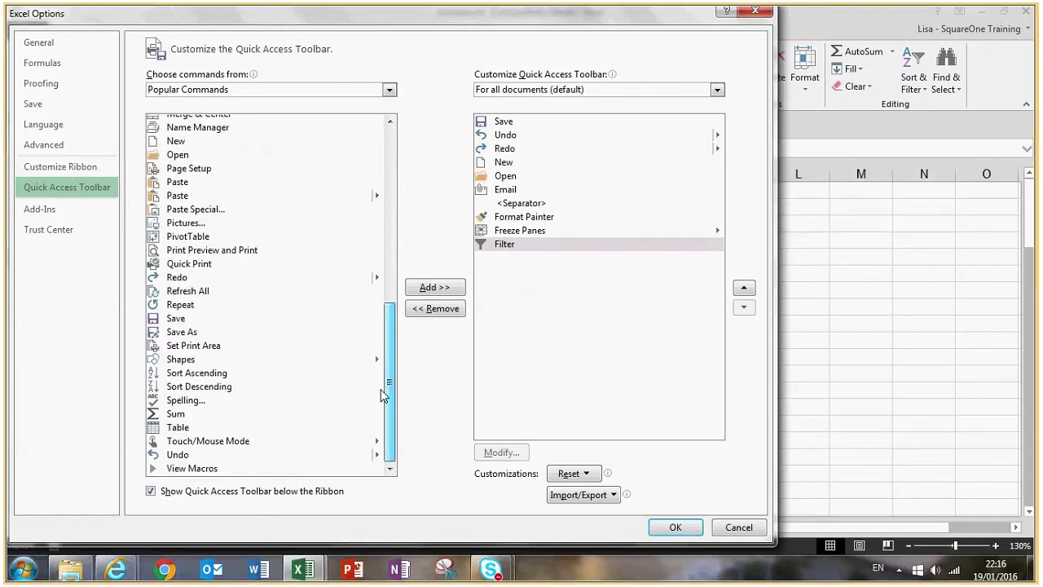
left_click(389, 91)
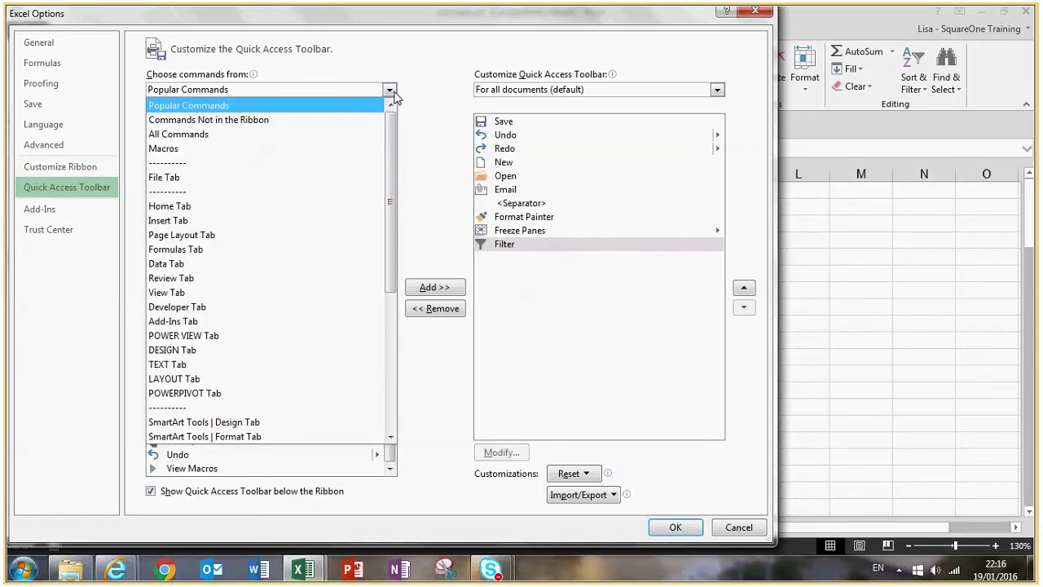
left_click(274, 134)
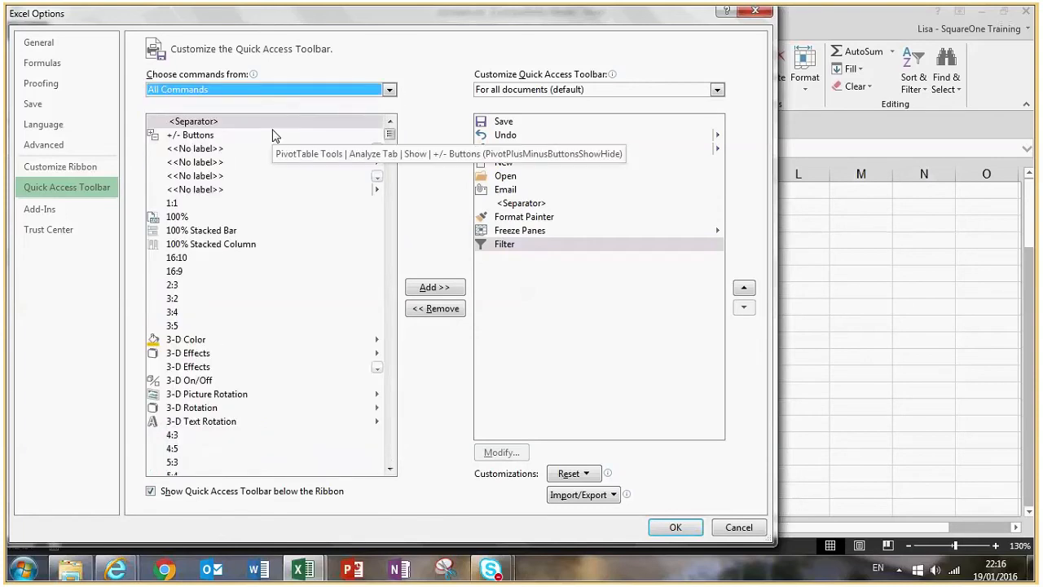
left_click(245, 189)
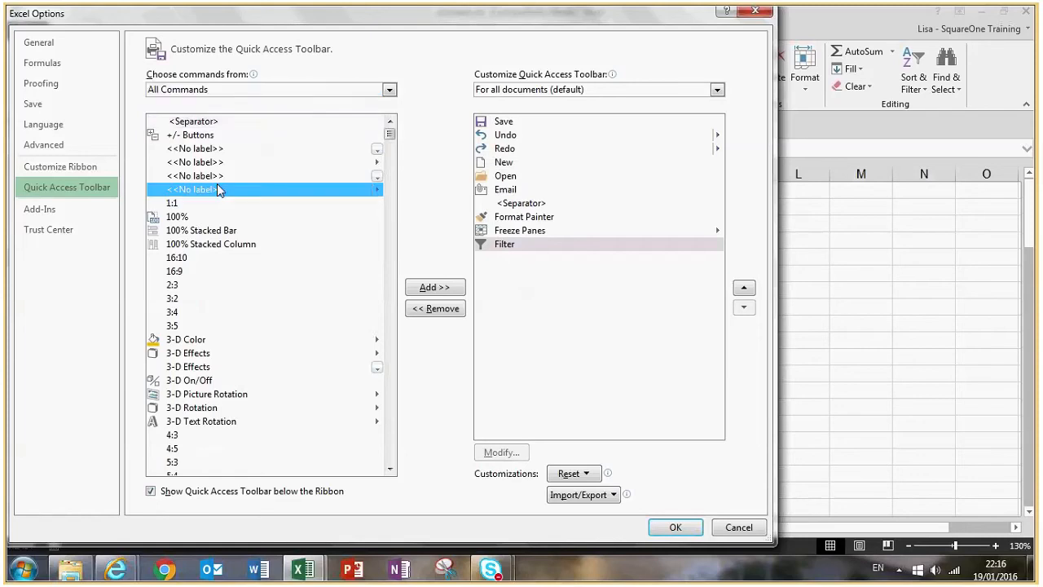
left_click(390, 468)
left_click(391, 469)
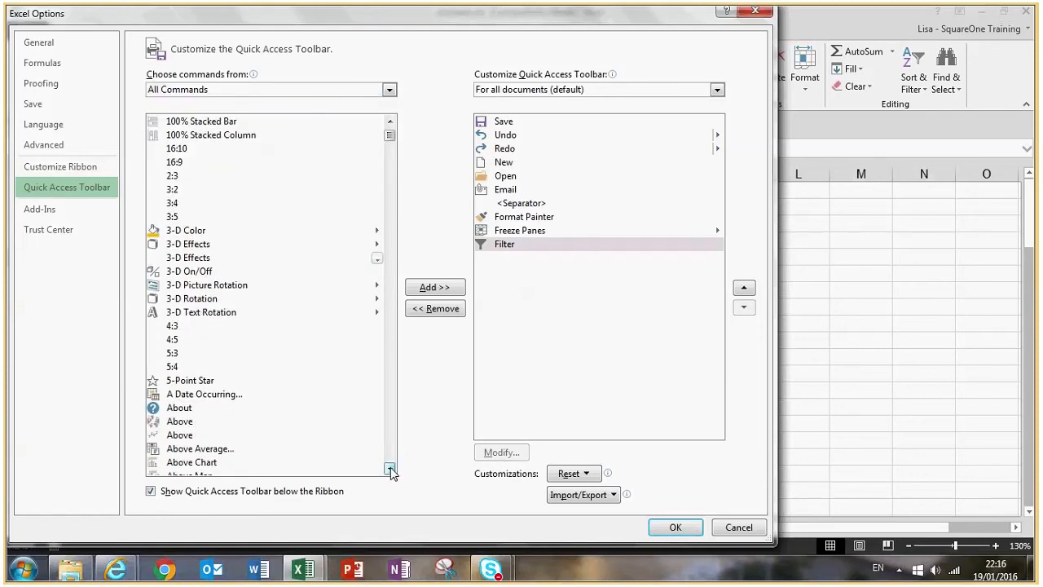
left_click(391, 469)
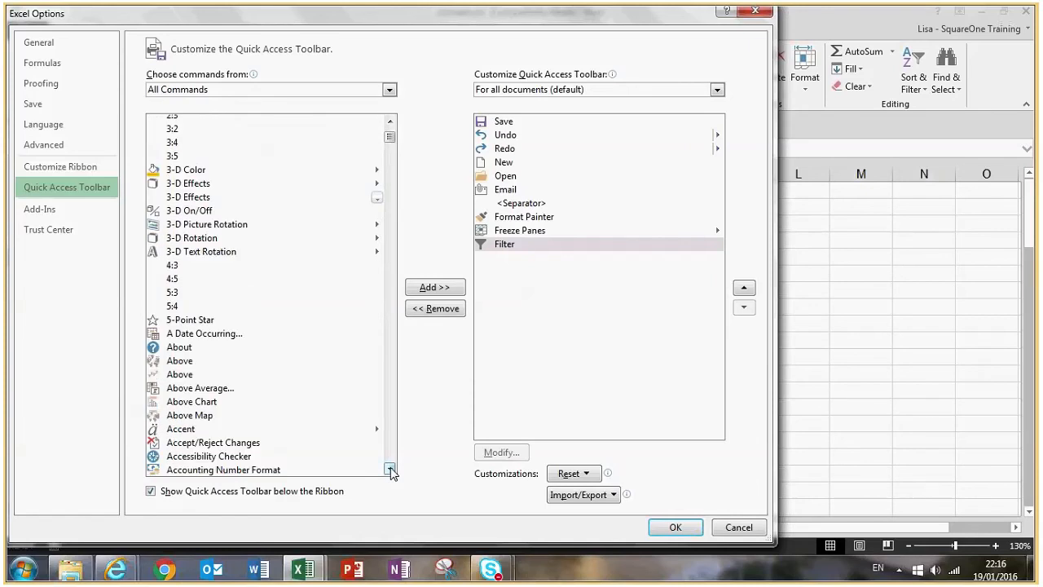
left_click(226, 353)
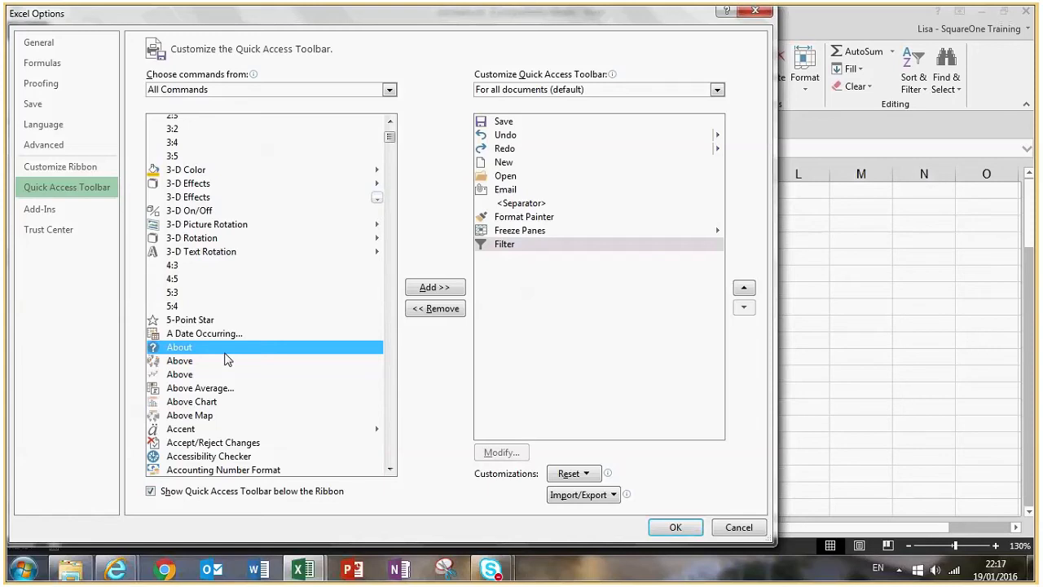
key("s")
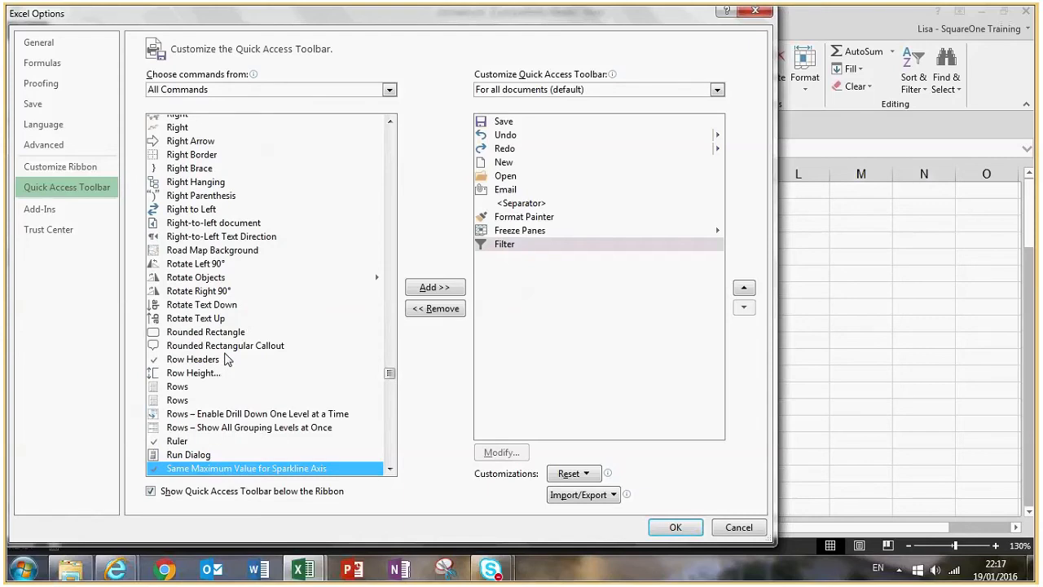
left_click(389, 470)
left_click(389, 470)
left_click(389, 470)
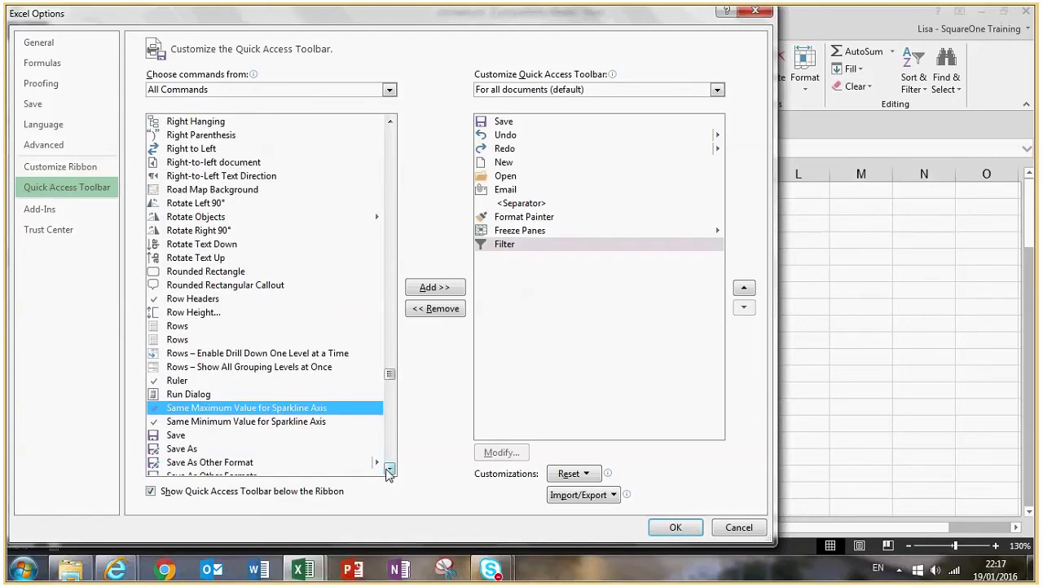
left_click(389, 470)
left_click(389, 470)
left_click(389, 470)
left_click(389, 470)
left_click(389, 470)
left_click(389, 470)
left_click(389, 470)
left_click(388, 471)
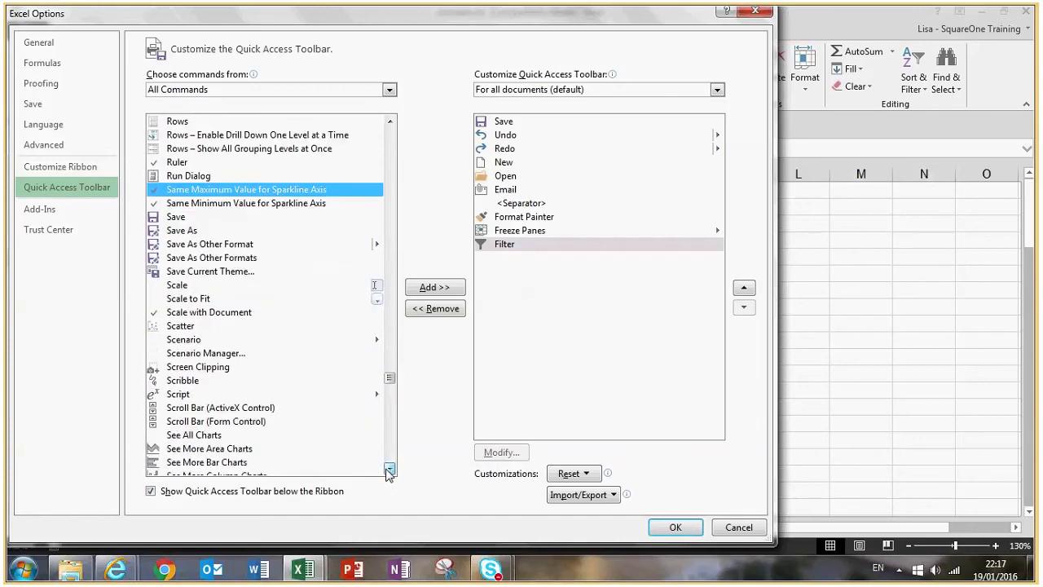
left_click(389, 471)
left_click(389, 470)
left_click(388, 471)
left_click(388, 470)
left_click(389, 470)
left_click(388, 470)
left_click(388, 470)
left_click(388, 471)
left_click(388, 470)
left_click(389, 471)
left_click(388, 470)
left_click(389, 471)
left_click(389, 471)
left_click(389, 471)
left_click(388, 471)
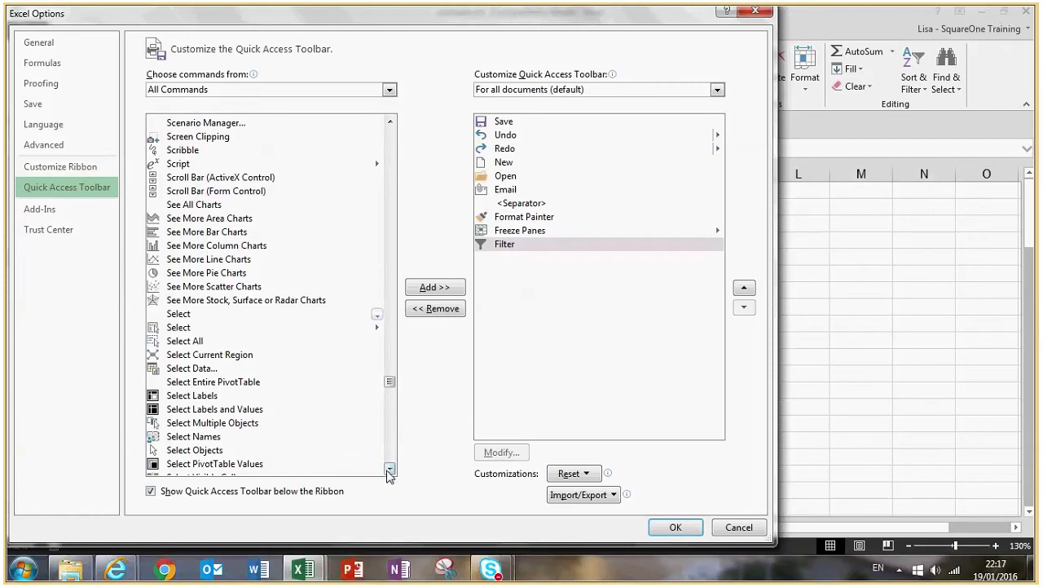
left_click(181, 359)
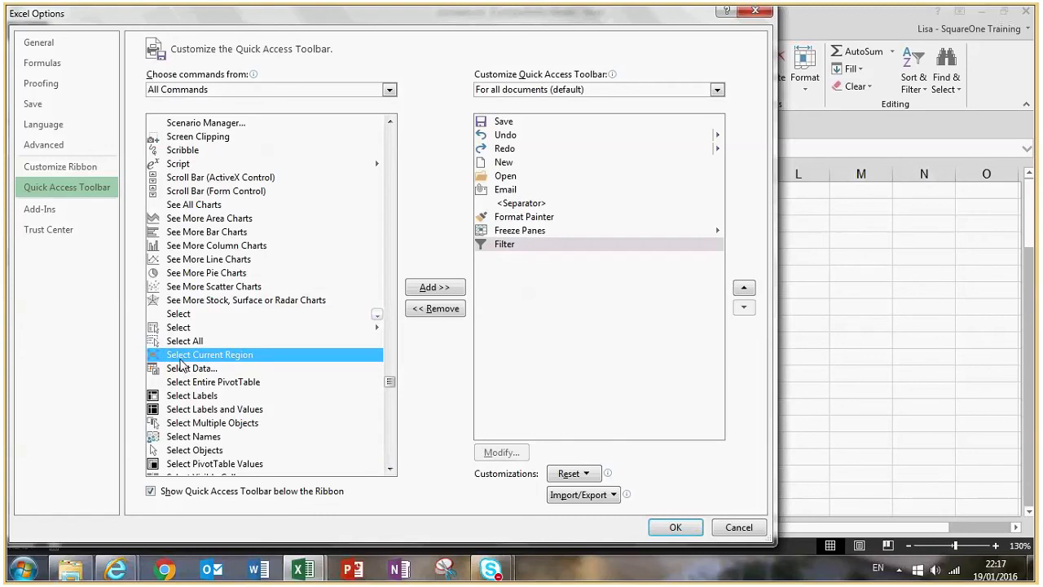
double_click(182, 359)
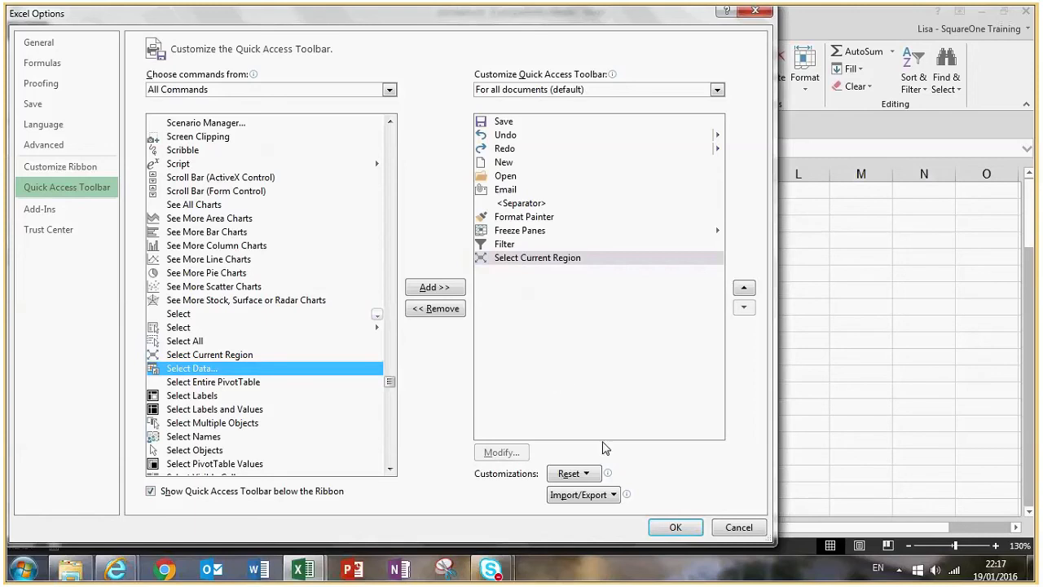
left_click(675, 528)
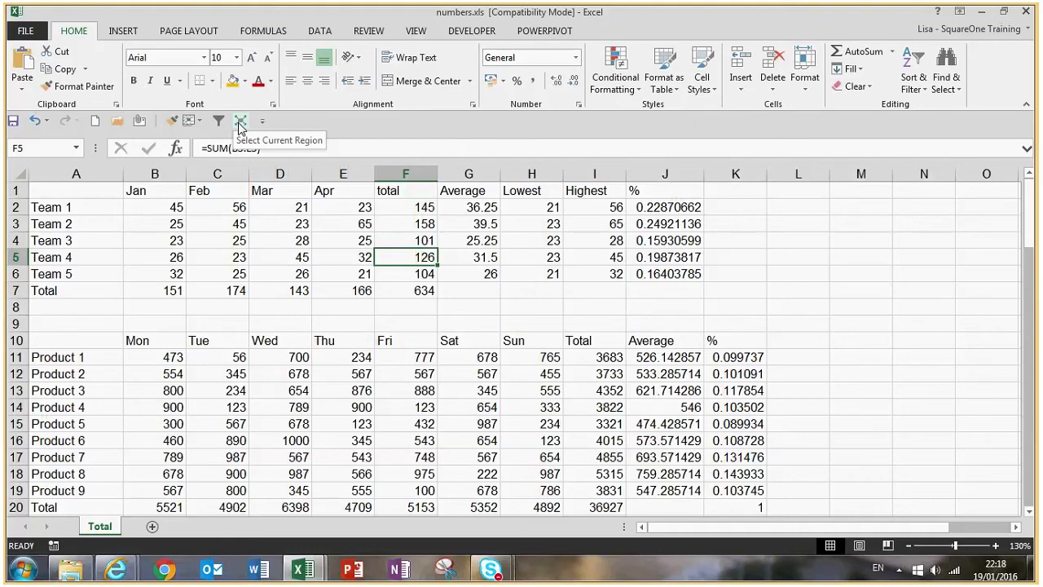
Use the Select Current Region command to select the team table, and again from cell E12 for the product table.
left_click(240, 122)
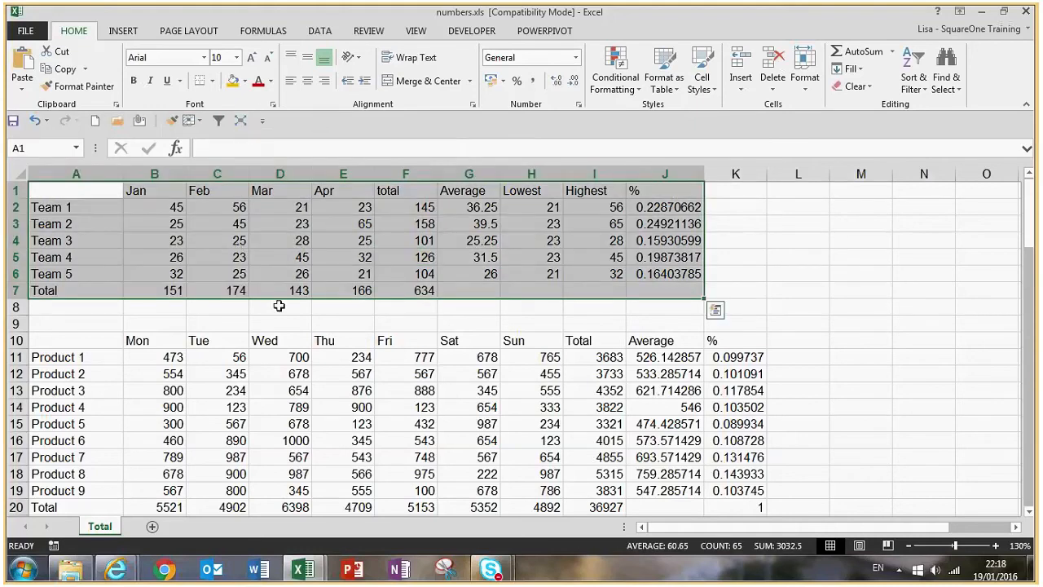
left_click(317, 374)
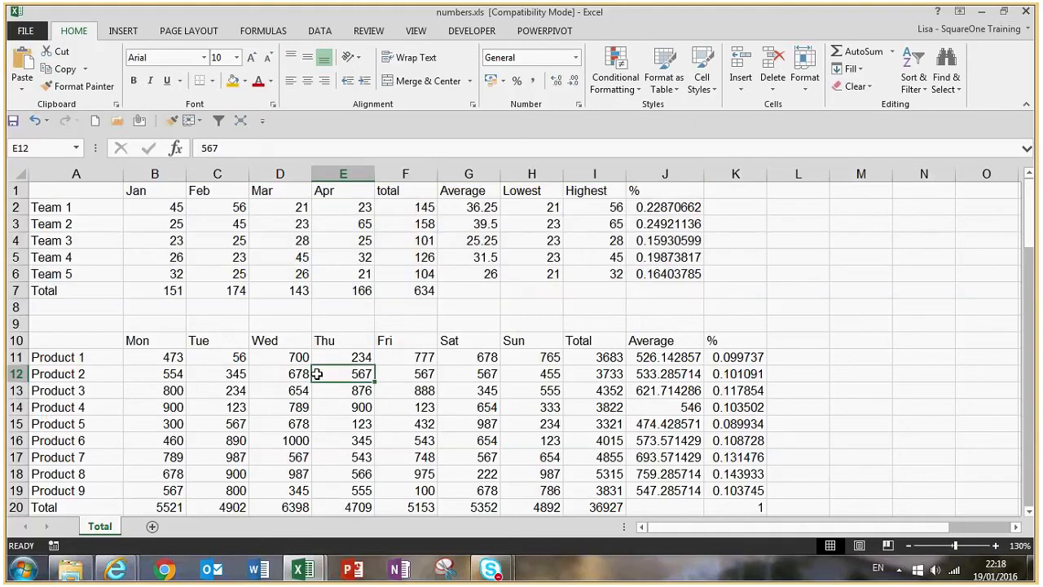
left_click(241, 121)
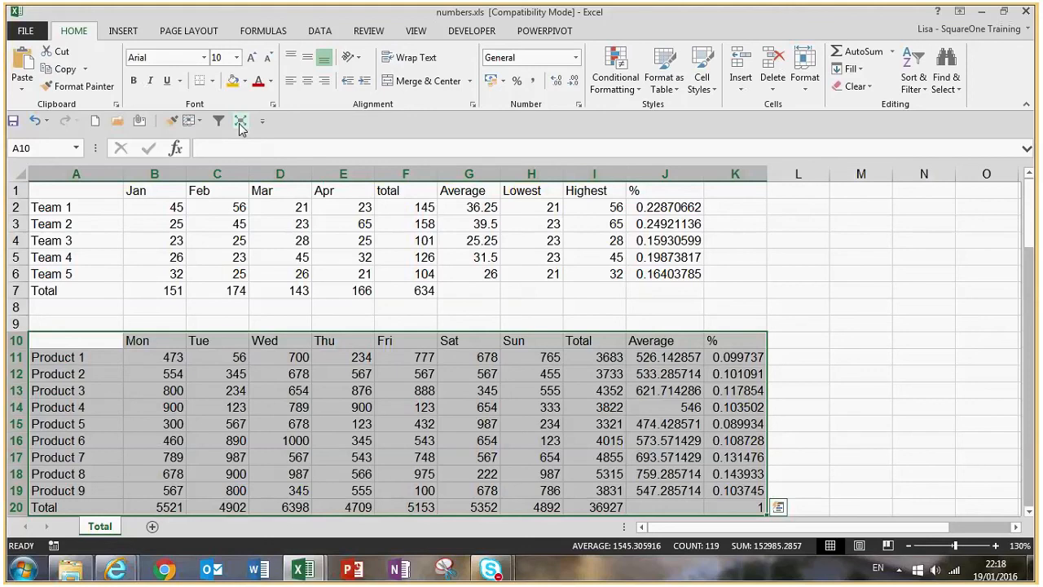
Select the whole team table starting from cell D2 and open the Quick Analysis options for it.
left_click(265, 207)
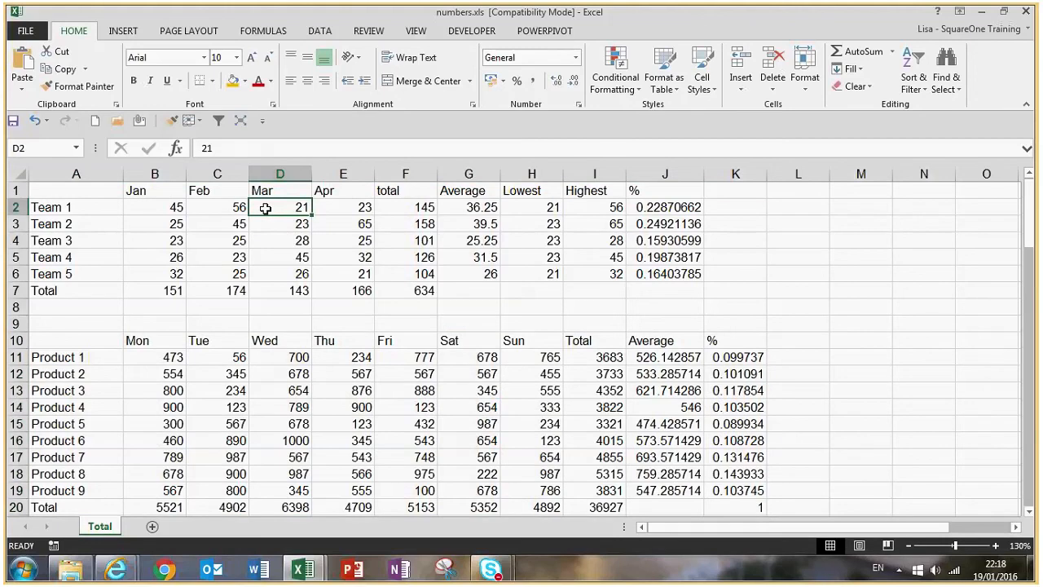
key("ctrl+a")
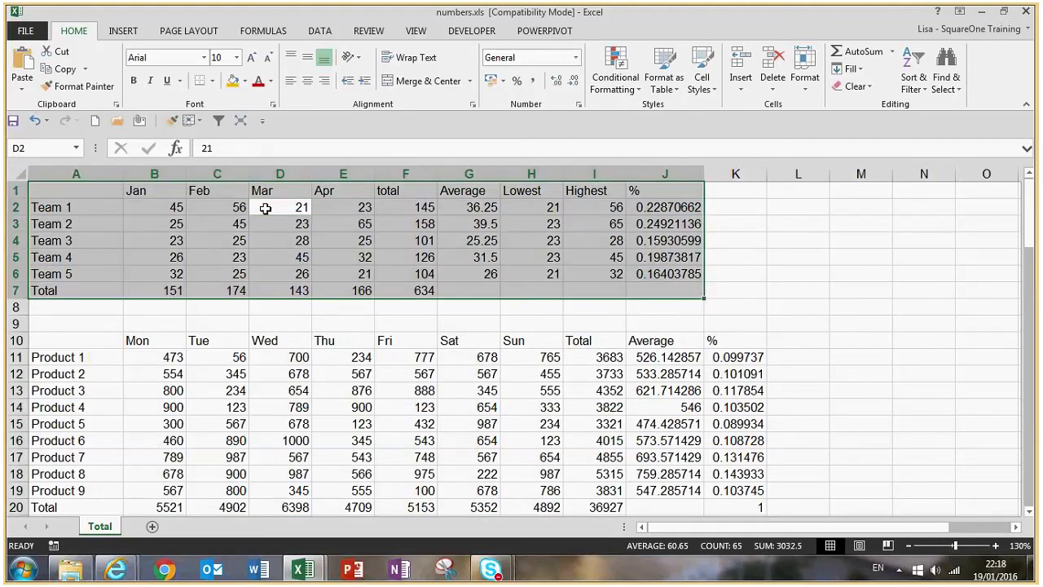
key("ctrl+q")
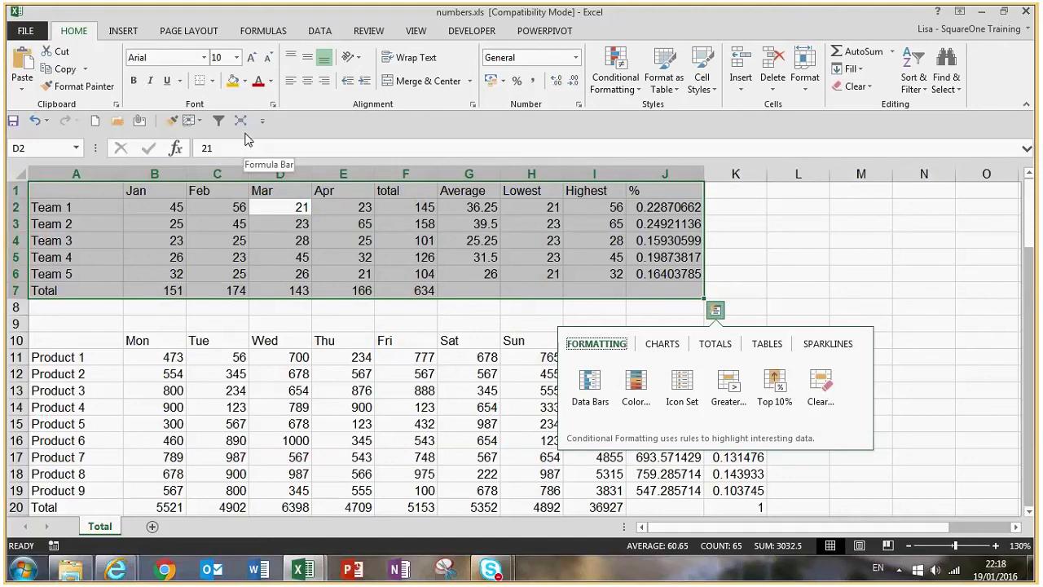
Dismiss the Quick Analysis options and select cell G4, then collapse the ribbon and expand it again.
left_click(444, 241)
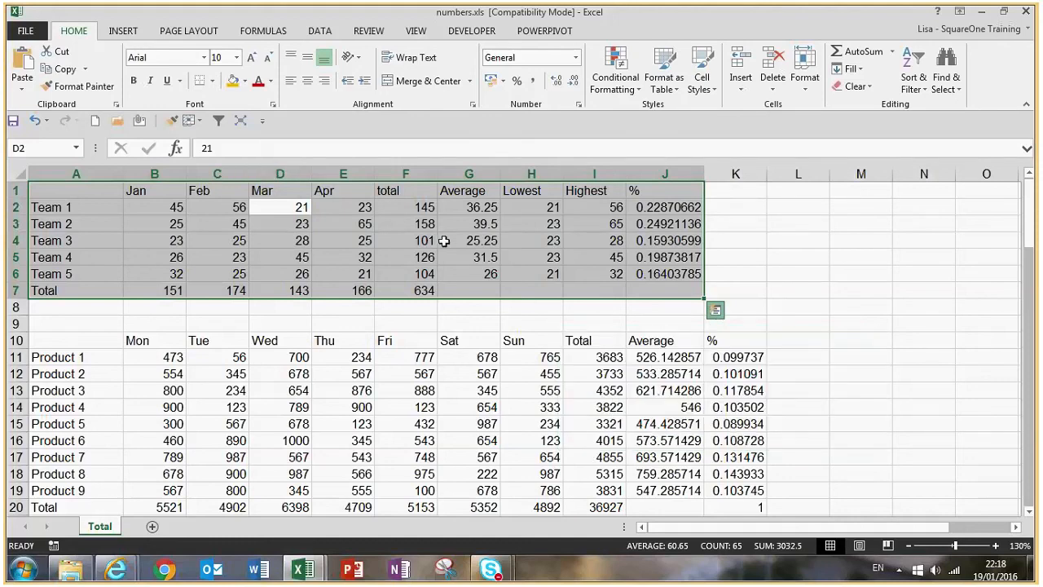
left_click(444, 241)
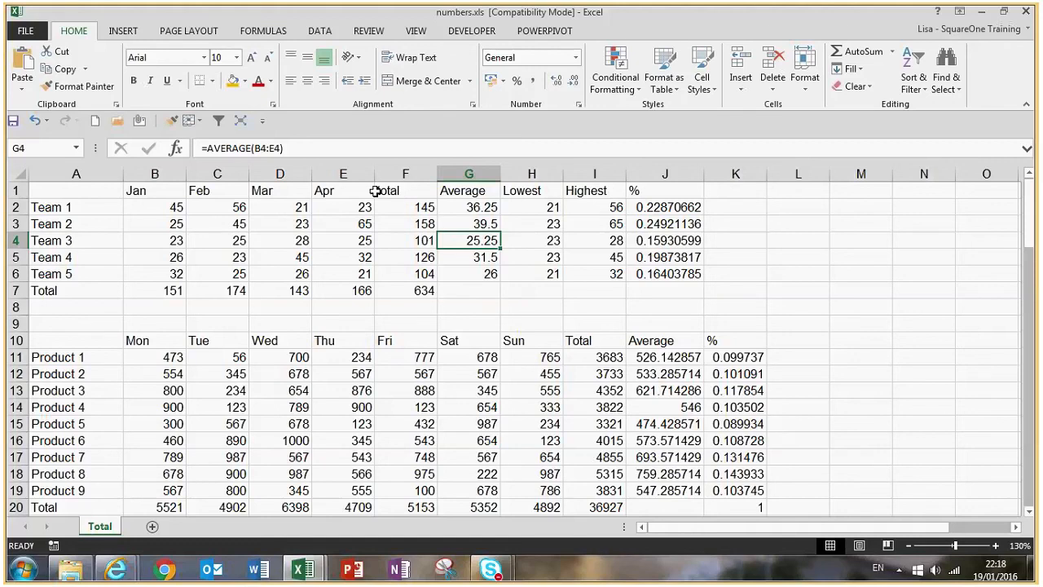
double_click(73, 33)
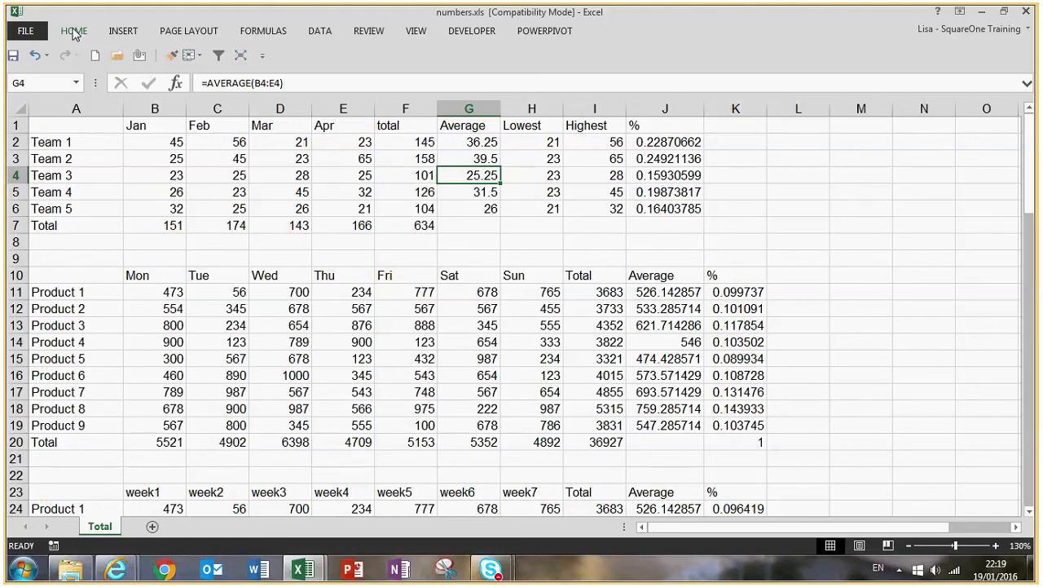
double_click(74, 33)
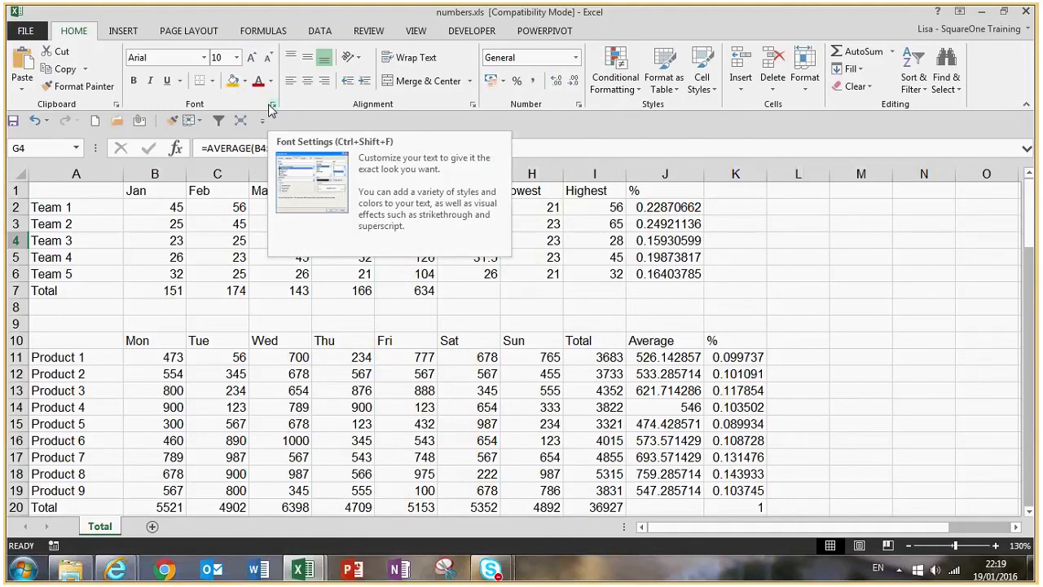
Add both the Sum command and the AutoSum function list to the Quick Access Toolbar, and check the functions in that list.
right_click(858, 56)
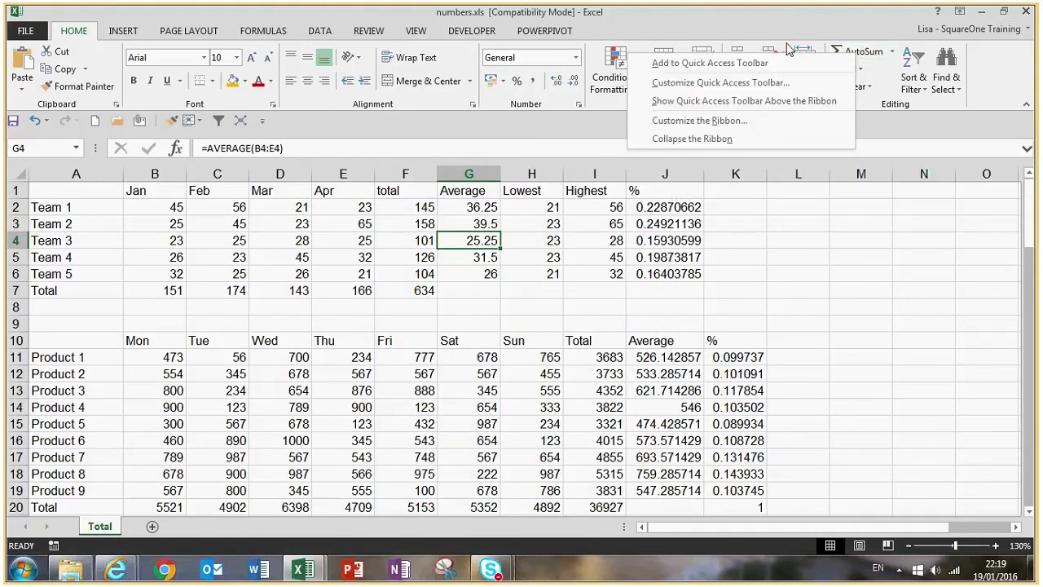
left_click(773, 67)
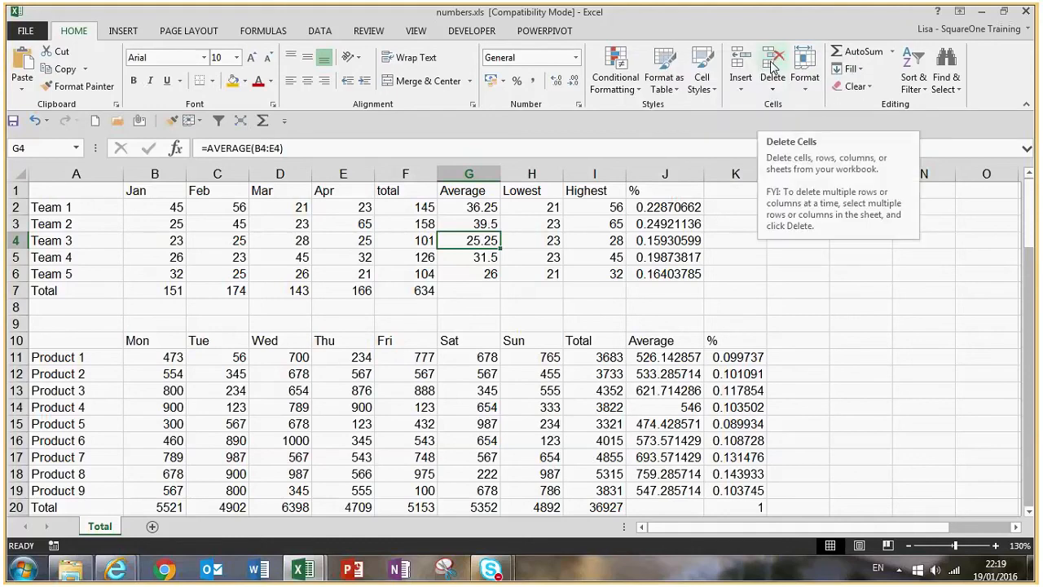
right_click(896, 58)
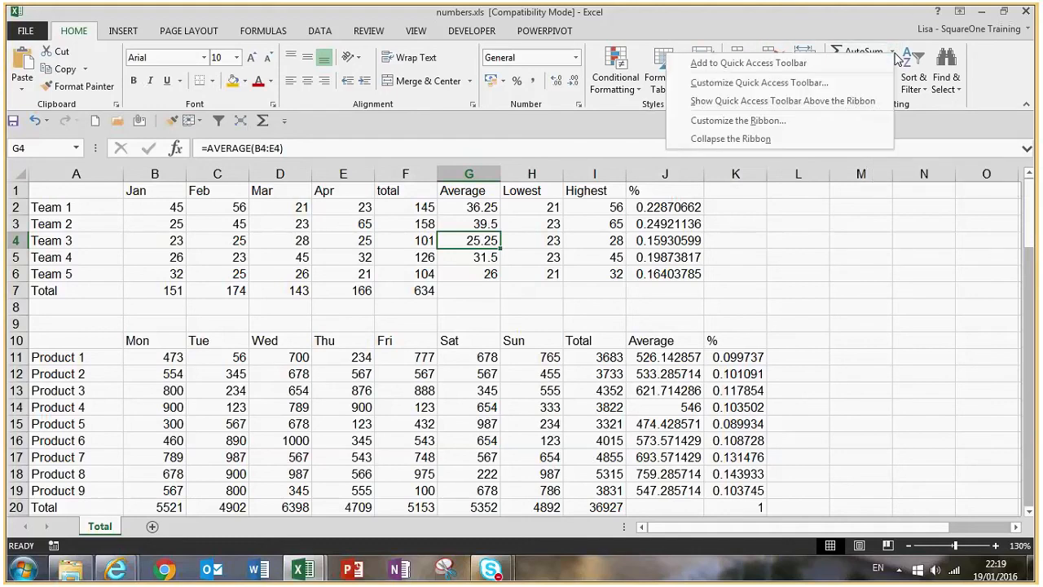
left_click(844, 63)
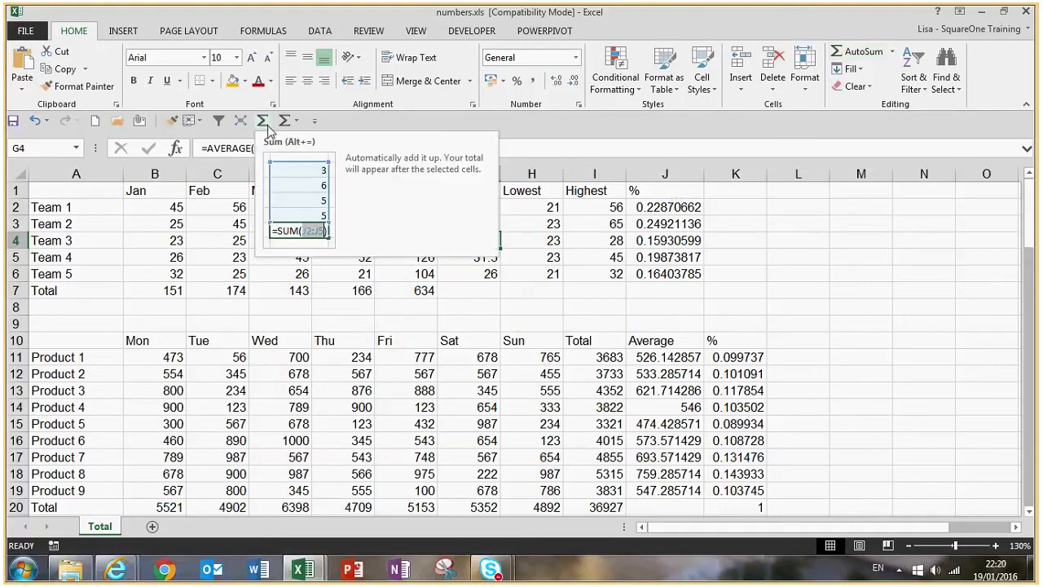
left_click(296, 122)
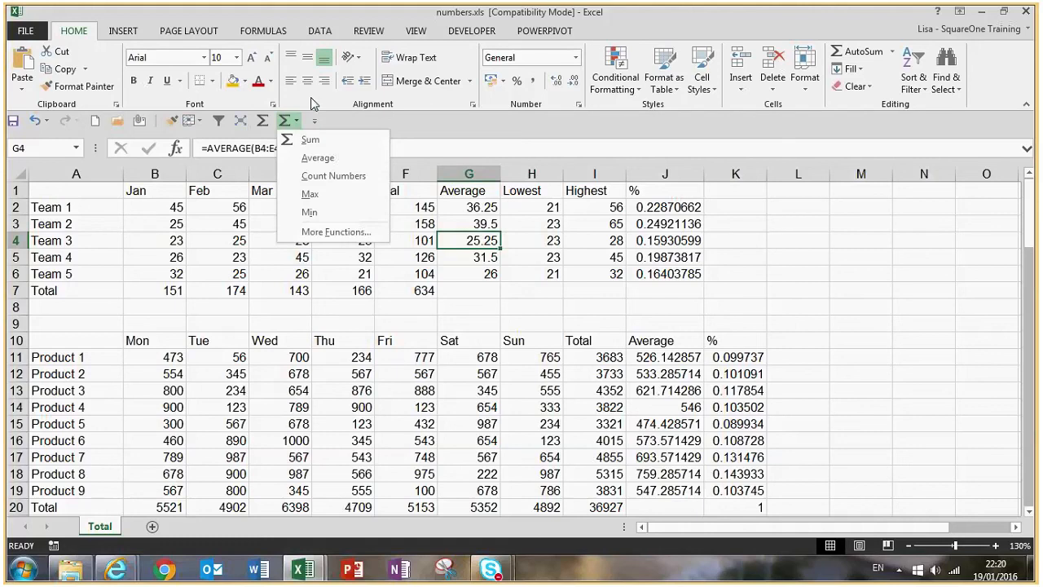
left_click(324, 27)
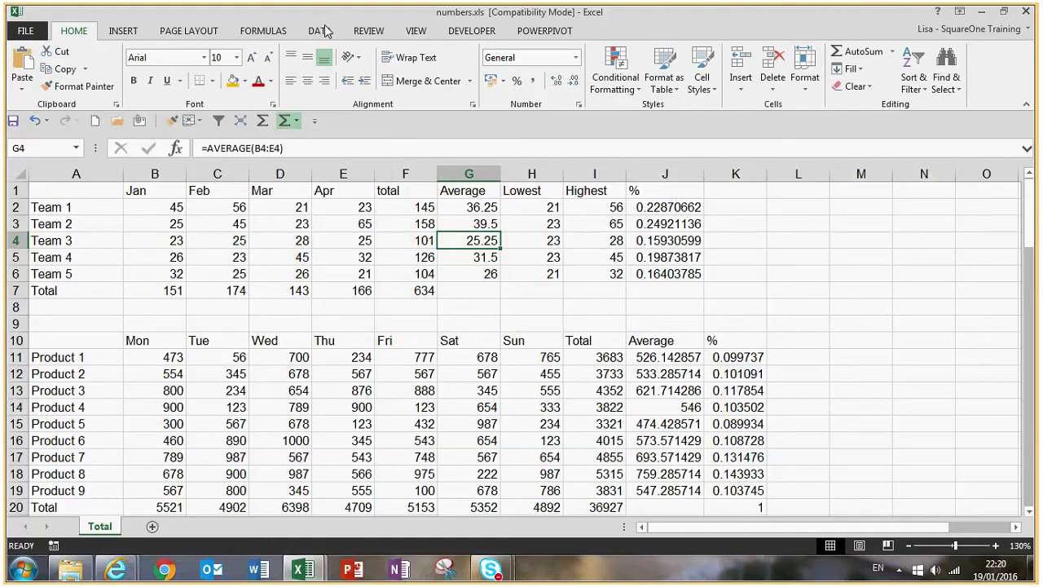
Add the Remove Duplicates data tool to the Quick Access Toolbar.
left_click(324, 27)
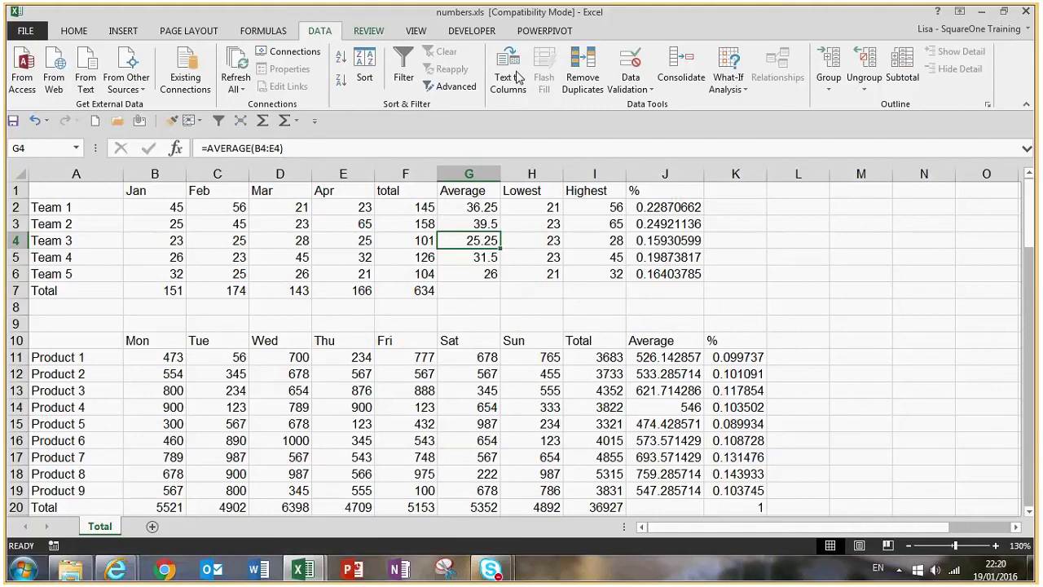
right_click(585, 84)
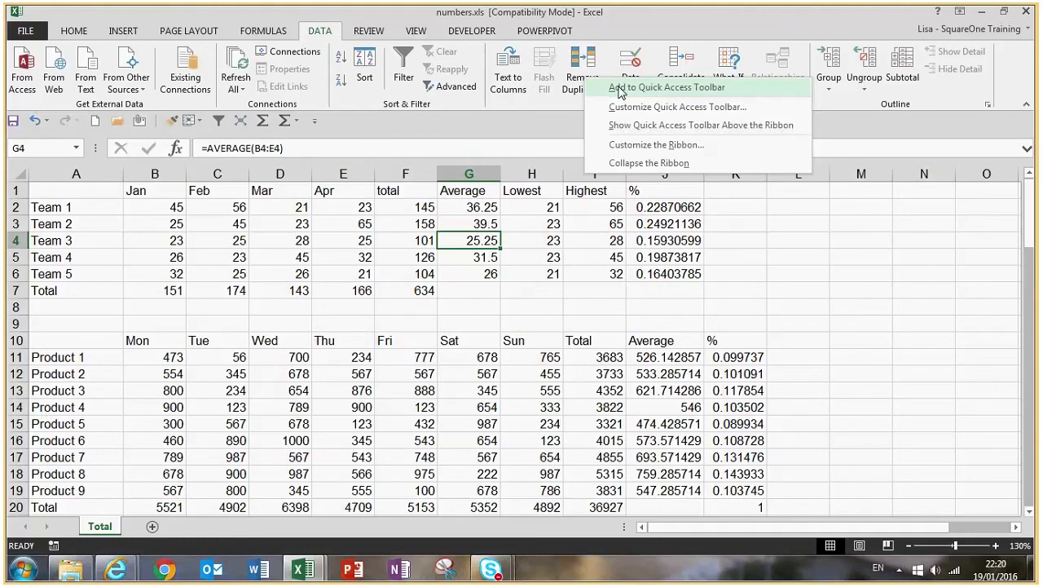
left_click(619, 90)
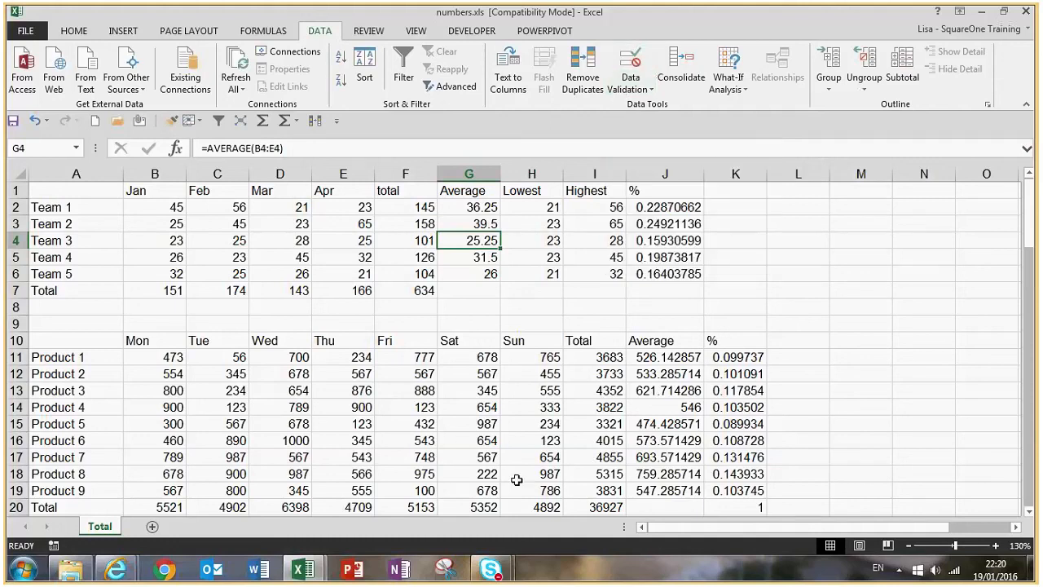
mouse_move(492, 577)
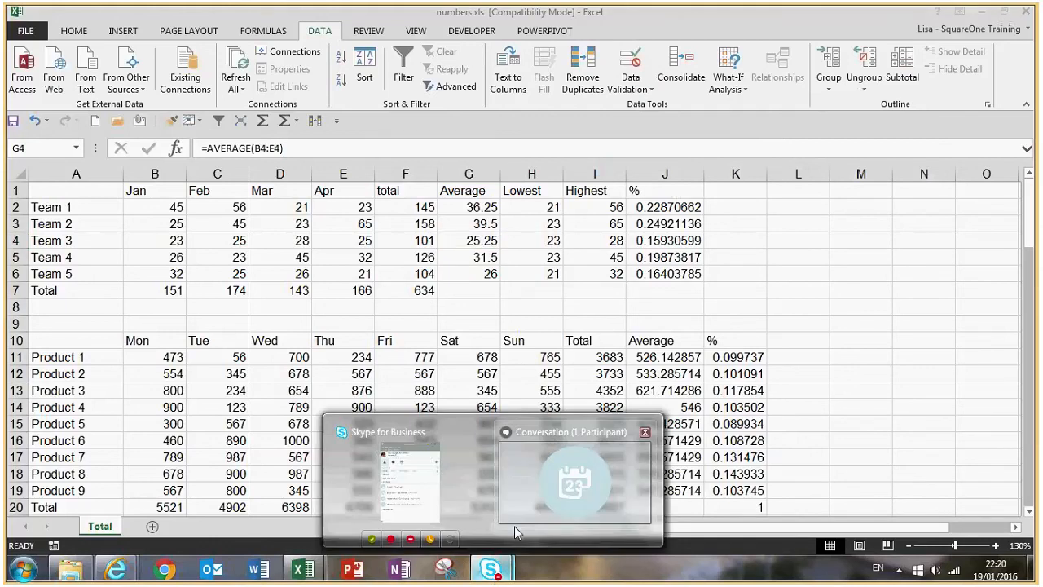